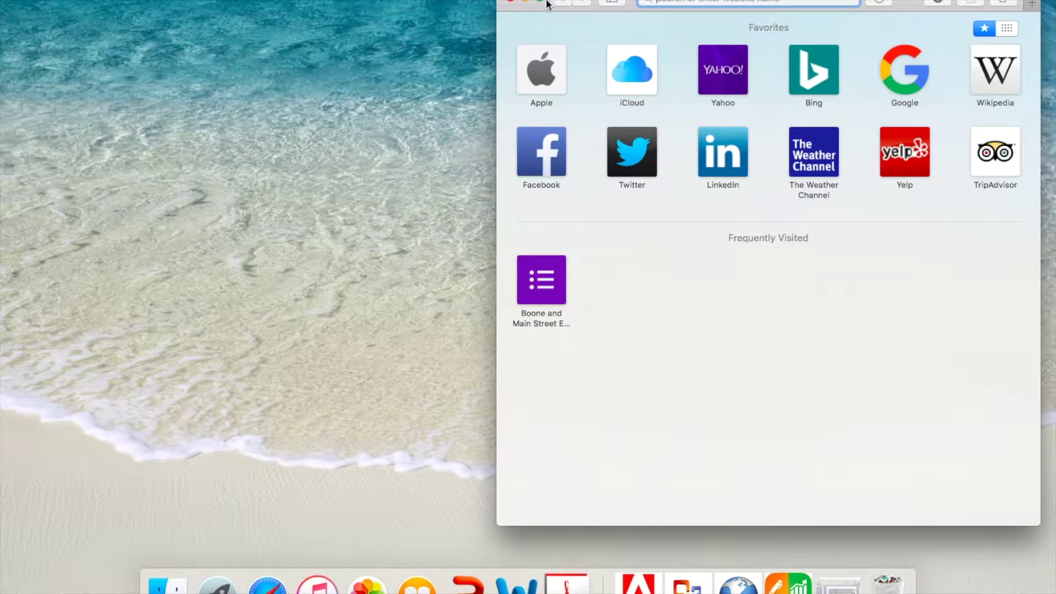
- Expand the browser window to full screen and open the Google home page
{"action": "left_click", "coordinate": [541, 2]}
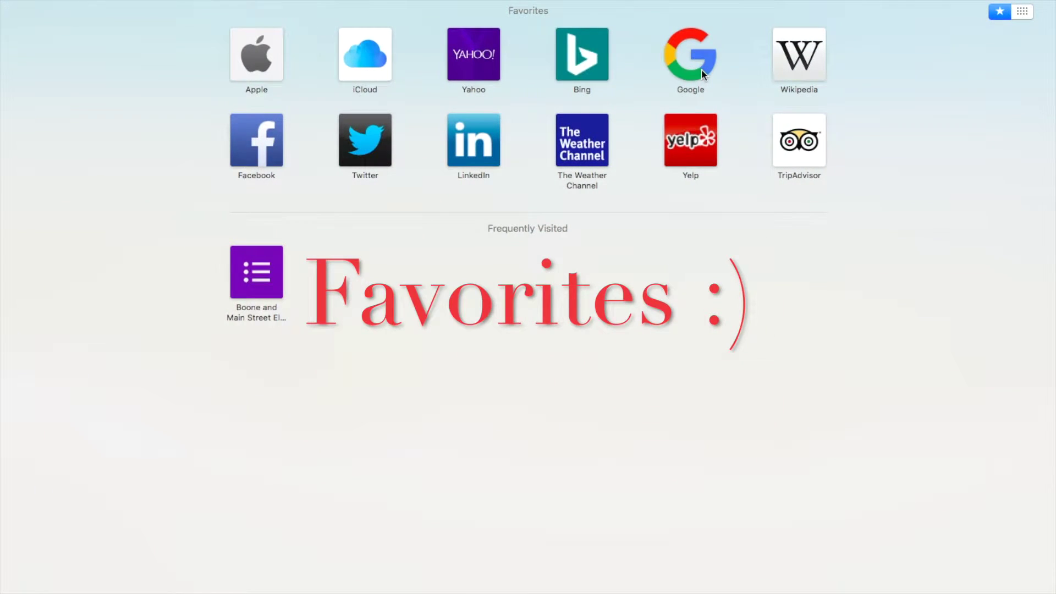
{"action": "left_click", "coordinate": [701, 70]}
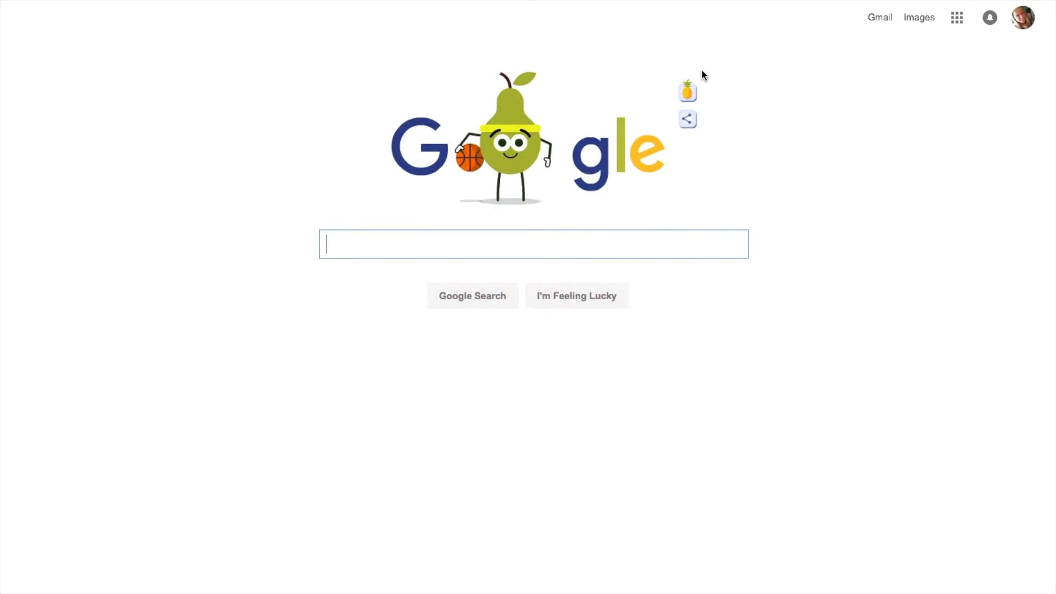
{"action": "scroll", "coordinate": [701, 69], "scroll_direction": "left", "scroll_amount": 5}
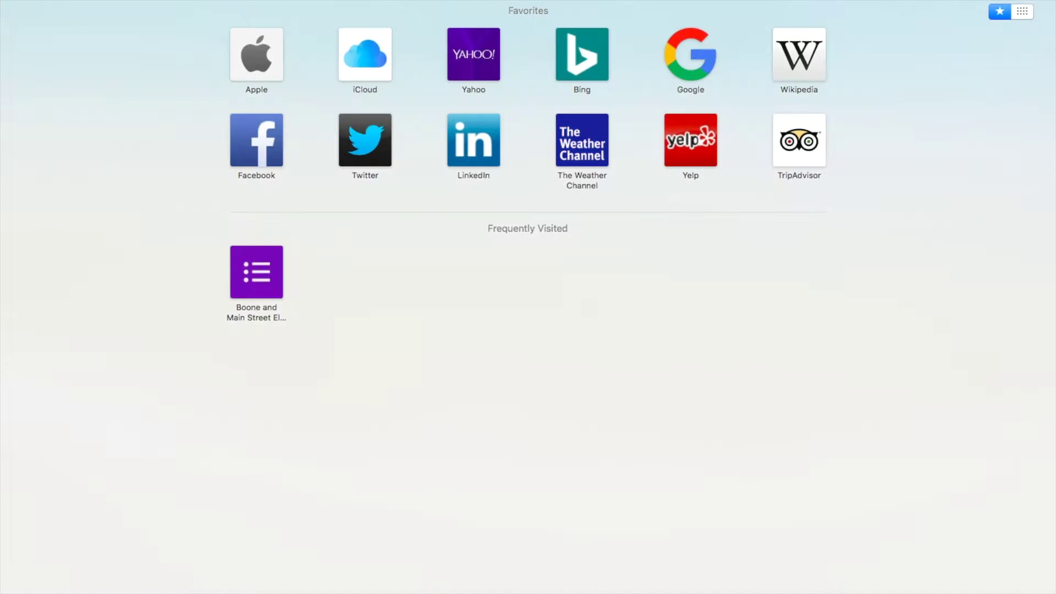
{"action": "type", "text": "go"}
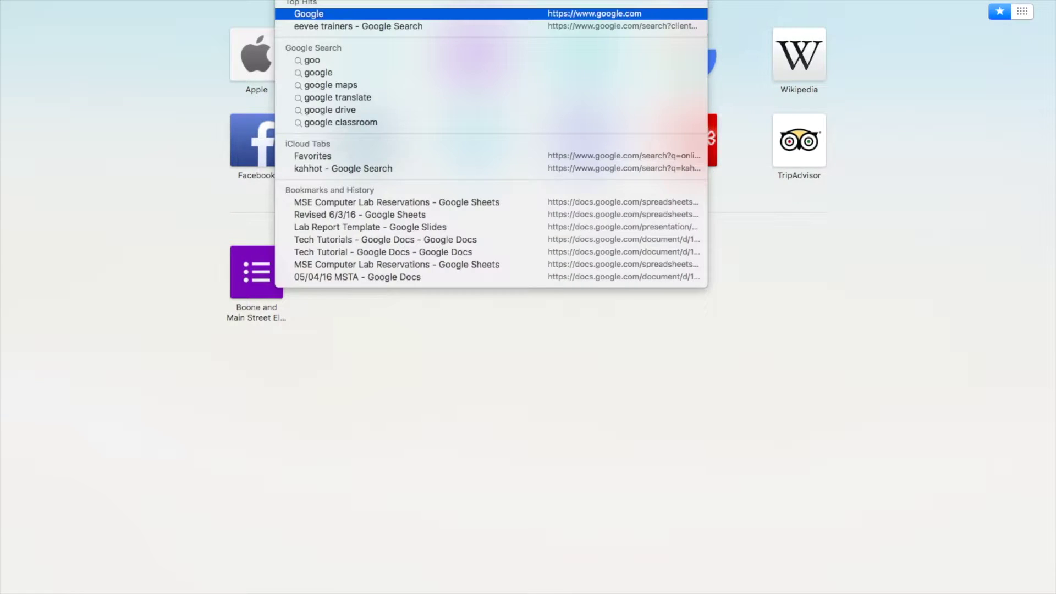
{"action": "key", "text": "Return"}
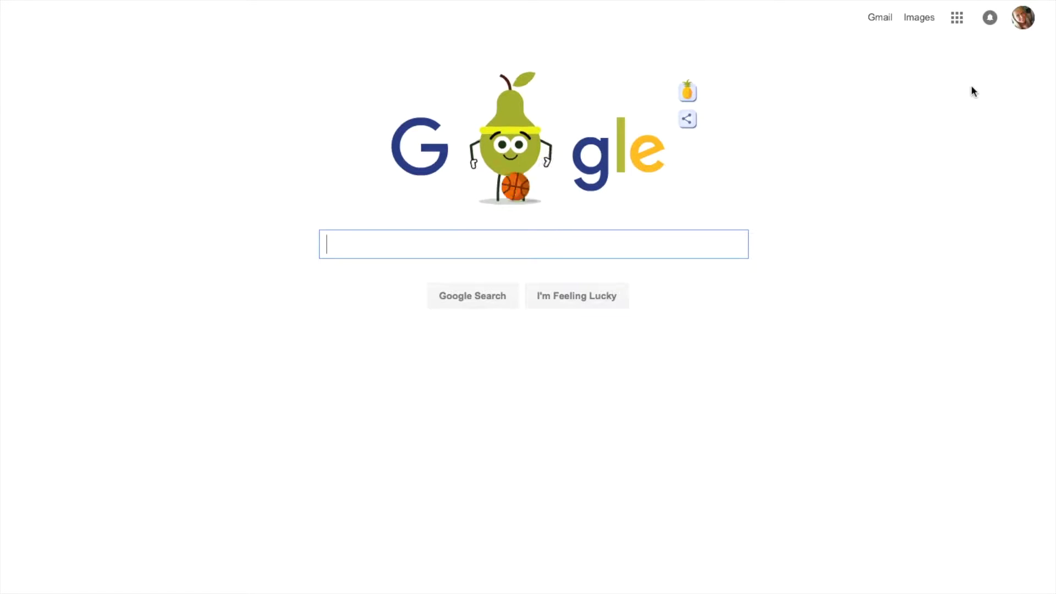
- Switch to the school district Google account and open Google Docs
{"action": "left_click", "coordinate": [1023, 18]}
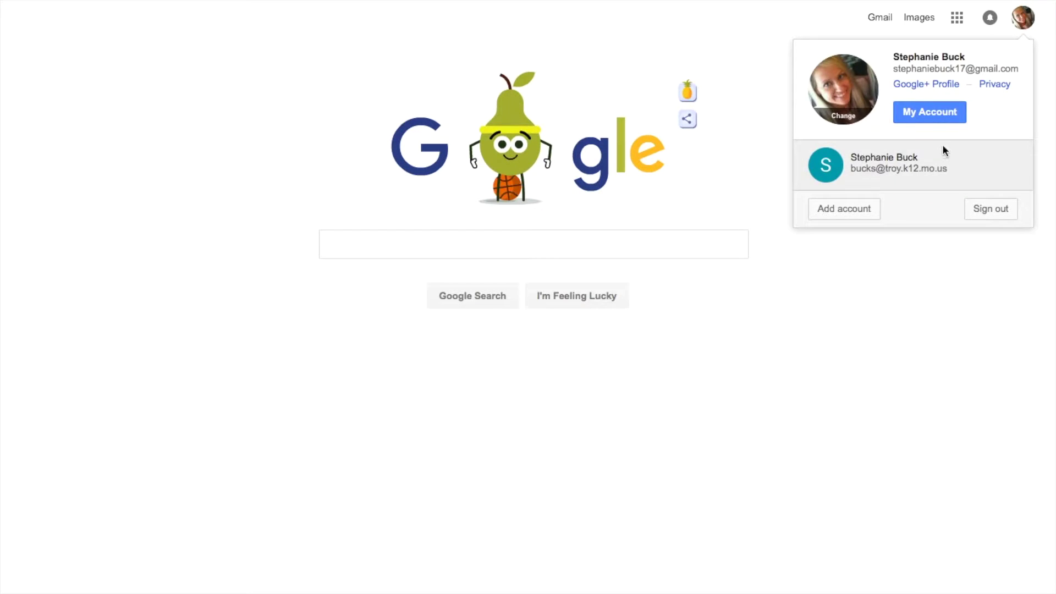
{"action": "left_click", "coordinate": [944, 153]}
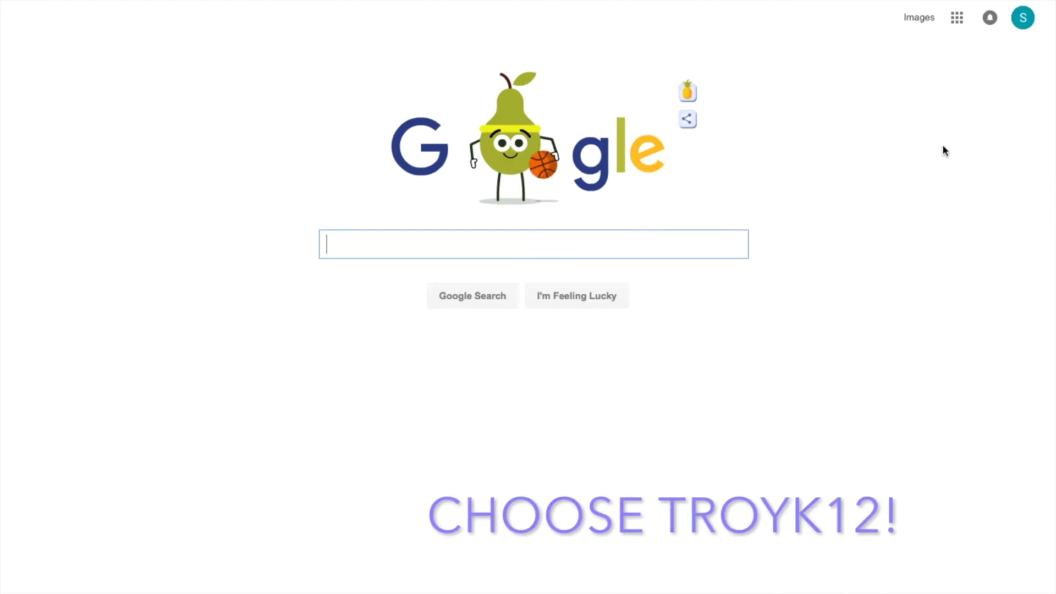
{"action": "left_click", "coordinate": [956, 18]}
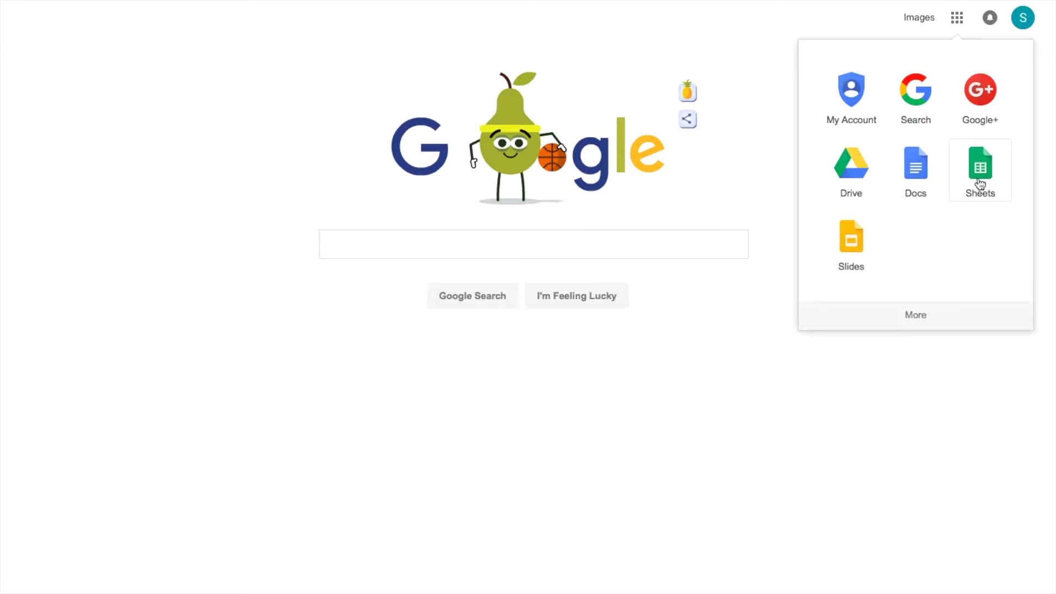
{"action": "left_click", "coordinate": [915, 163]}
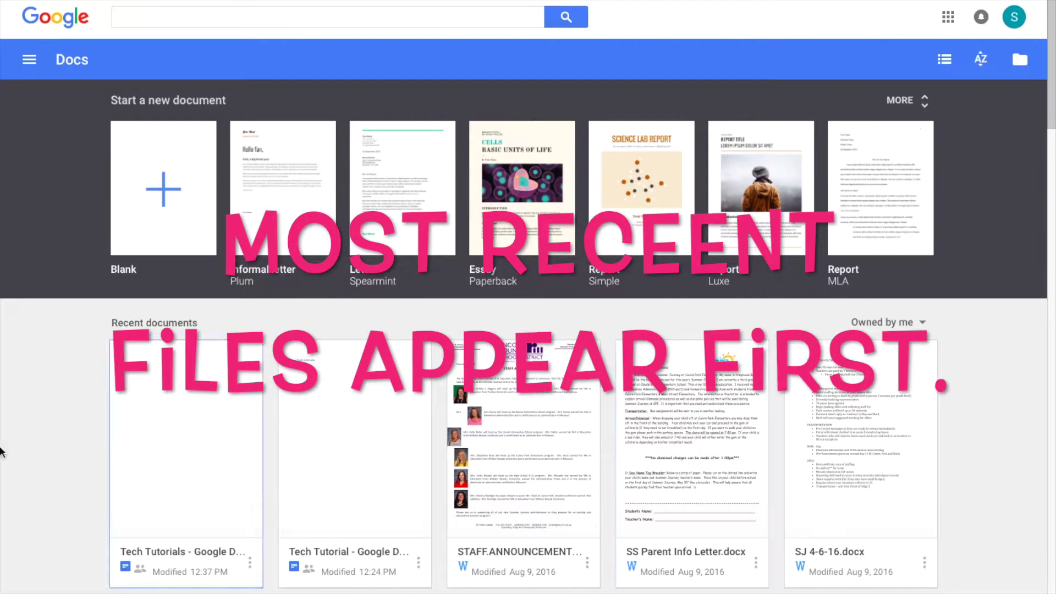
- Check the ownership filter options for the recent documents
{"action": "left_click", "coordinate": [885, 322]}
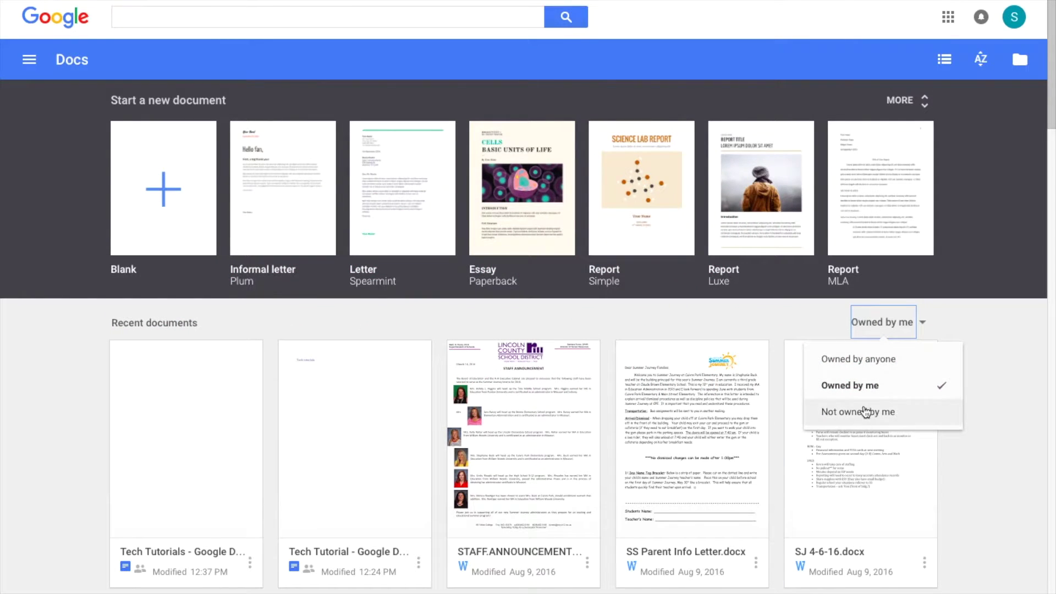
{"action": "left_click", "coordinate": [984, 493]}
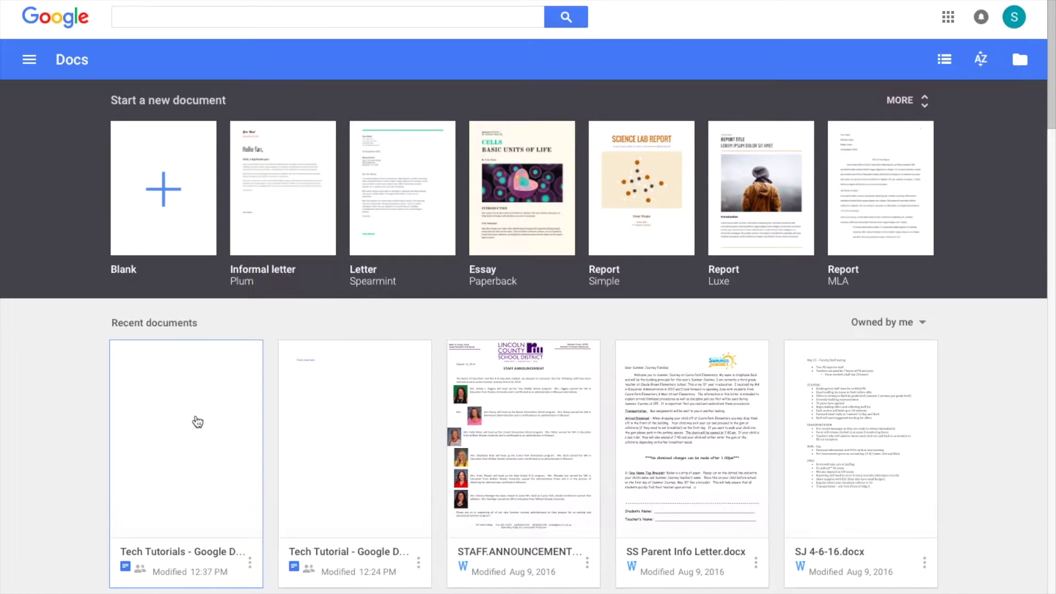
- Create a blank document and title it "Tech Tutorial - Google Docs"
{"action": "left_click", "coordinate": [168, 196]}
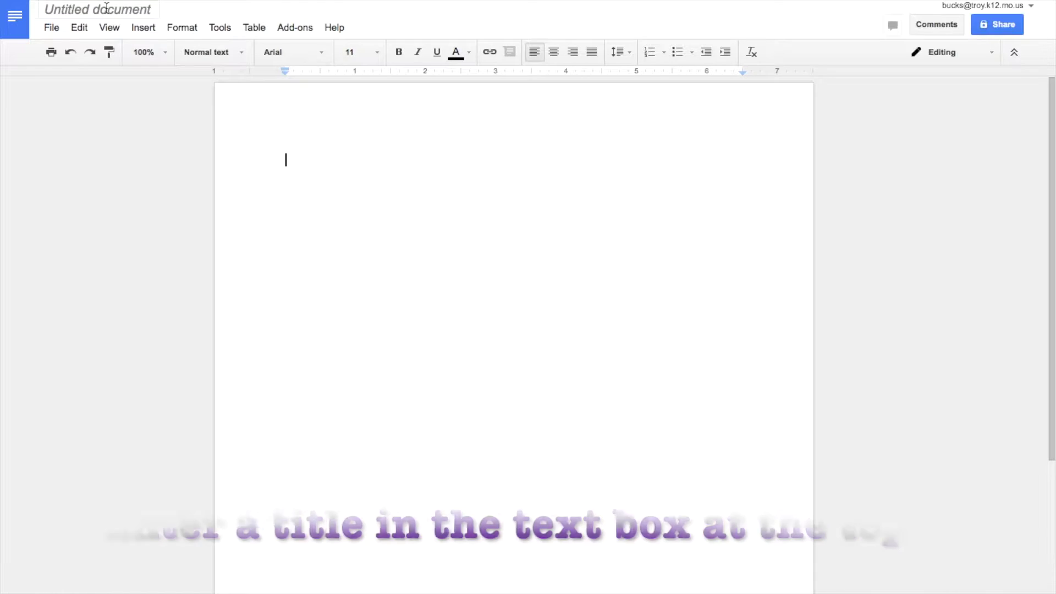
{"action": "left_click", "coordinate": [106, 6]}
{"action": "type", "text": "Tech"}
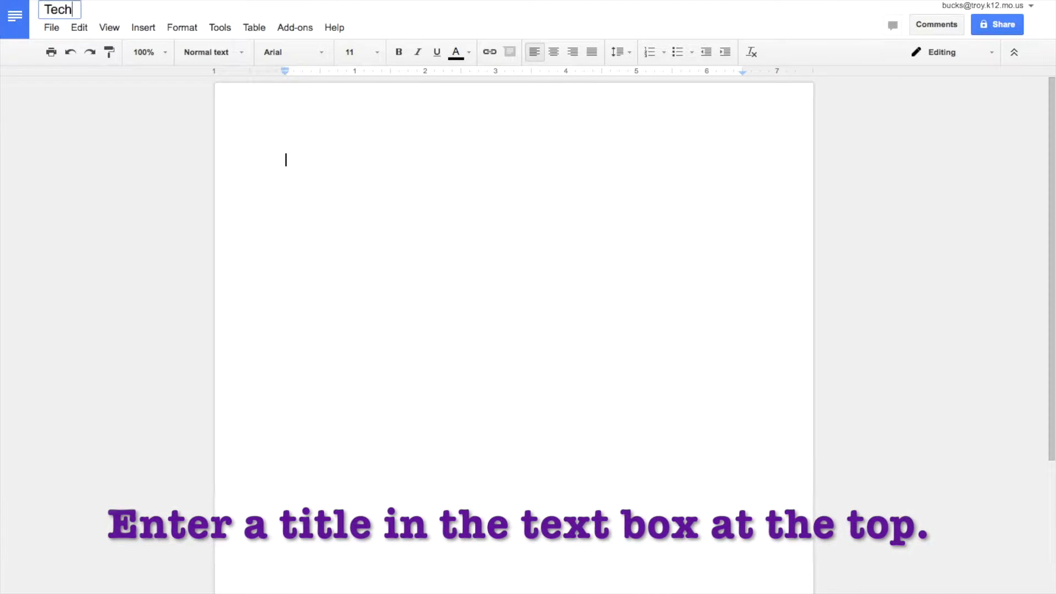
{"action": "type", "text": " Tutorial - Go"}
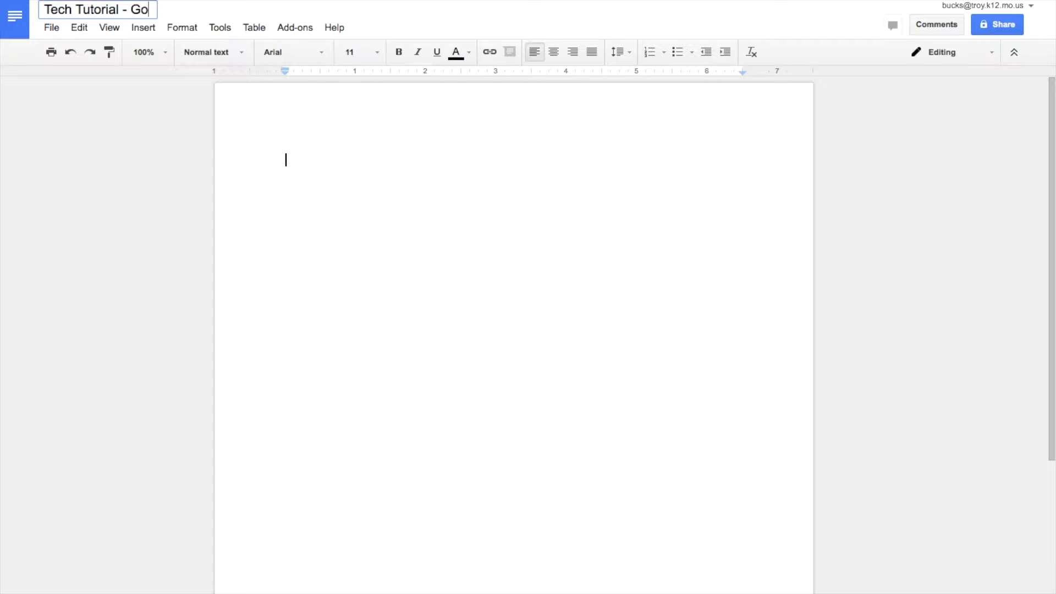
{"action": "type", "text": "ogle Docs"}
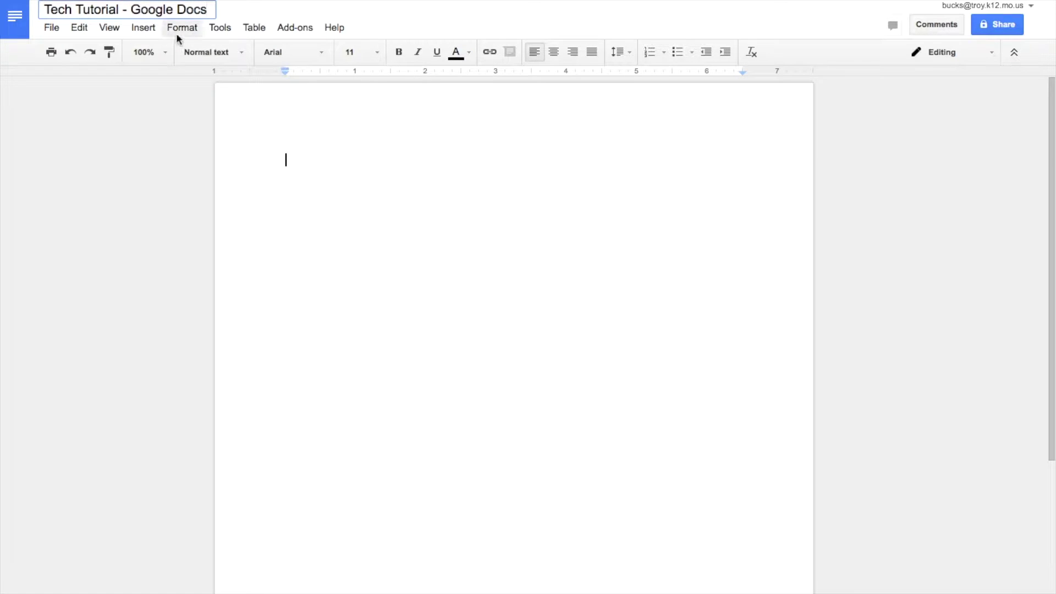
{"action": "left_click", "coordinate": [337, 190]}
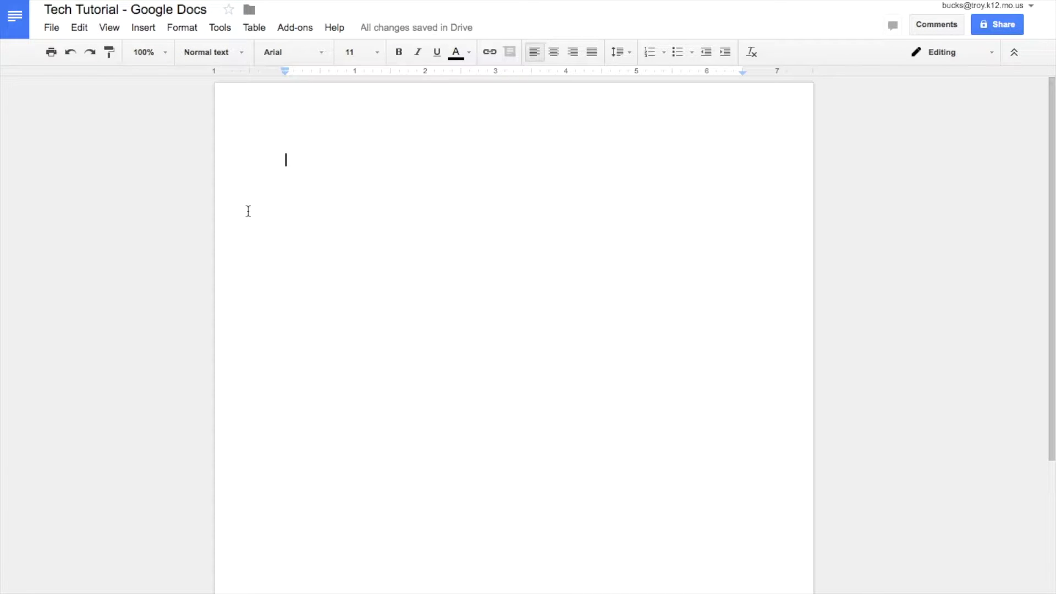
- Enter the sample line "a;kndv;oiagk;bas;gvna'osvn'aosdnv" in the document body and format it bold with a pink text color
{"action": "type", "text": "a;kndv;oiagk;bas;gvna'osvn'aosdnv"}
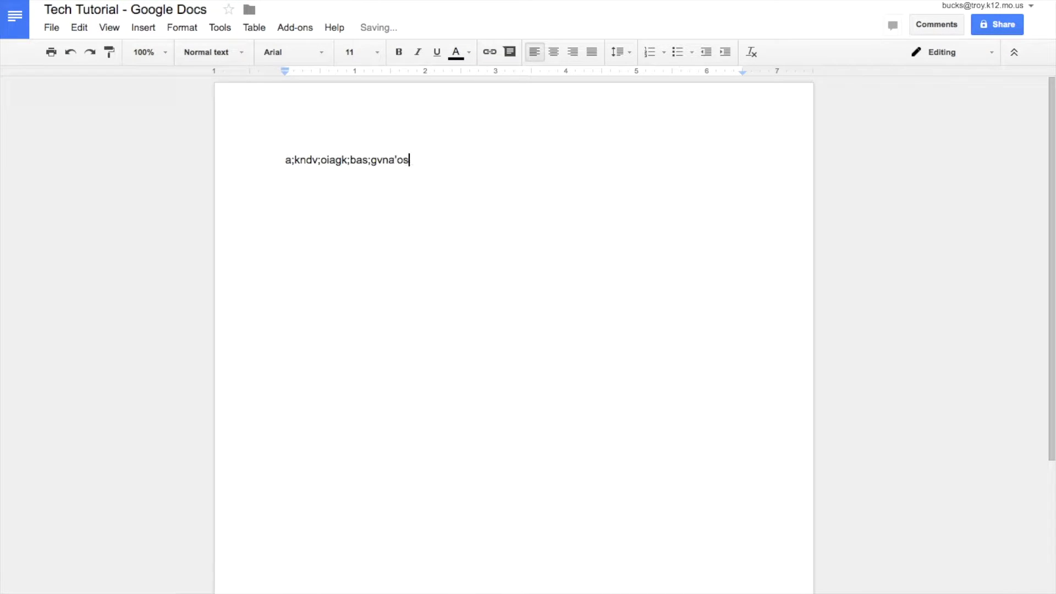
{"action": "double_click", "coordinate": [444, 160]}
{"action": "left_click", "coordinate": [472, 159]}
{"action": "left_click_drag", "start_coordinate": [471, 159], "coordinate": [277, 160]}
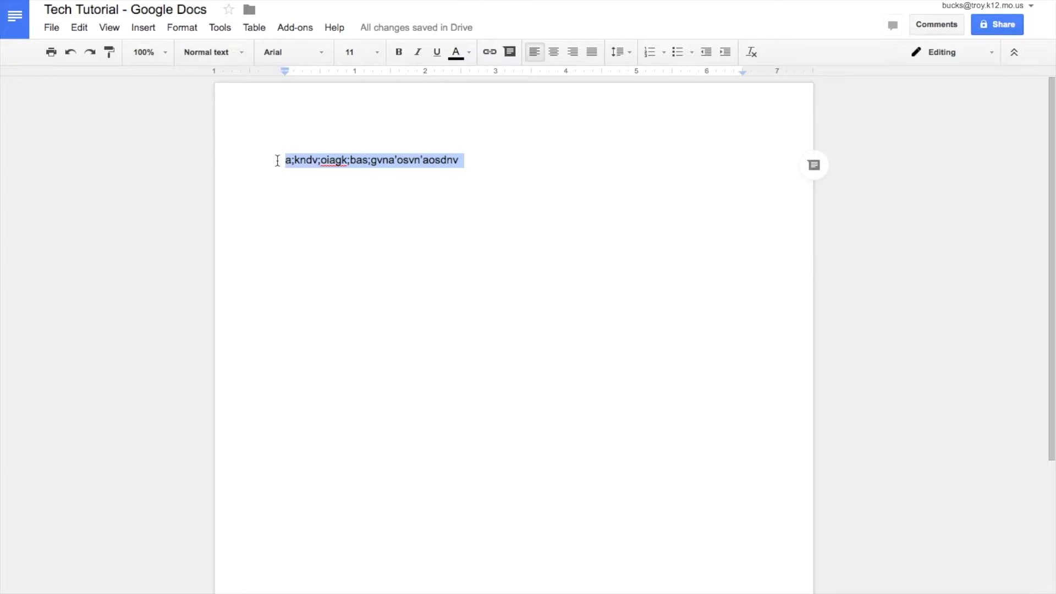
{"action": "left_click", "coordinate": [397, 55]}
{"action": "left_click", "coordinate": [469, 55]}
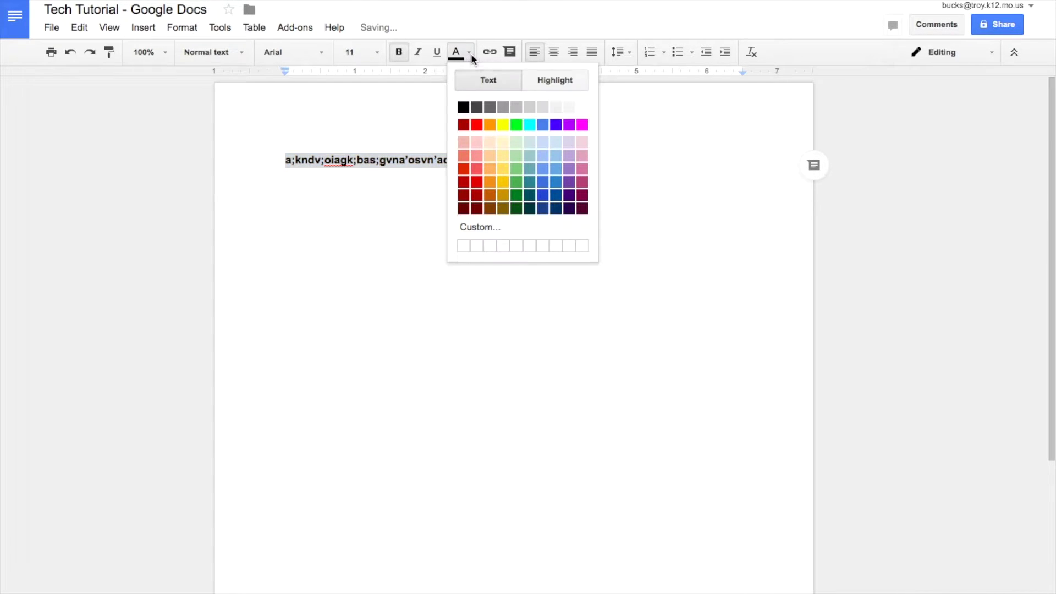
{"action": "left_click", "coordinate": [576, 177]}
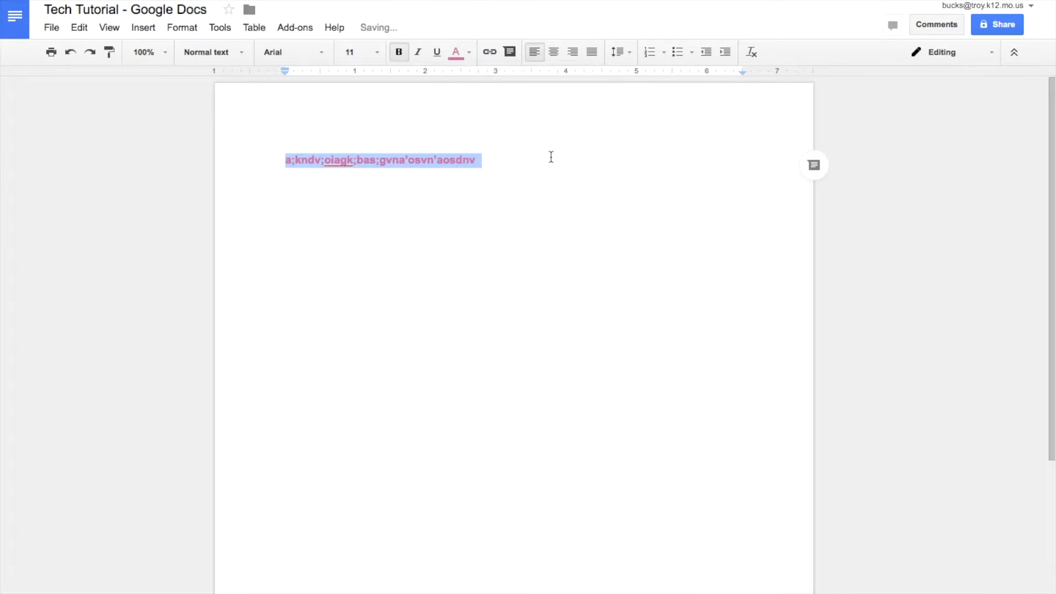
- Center the sample line and set it back to left alignment
{"action": "left_click", "coordinate": [554, 55]}
{"action": "left_click", "coordinate": [537, 56]}
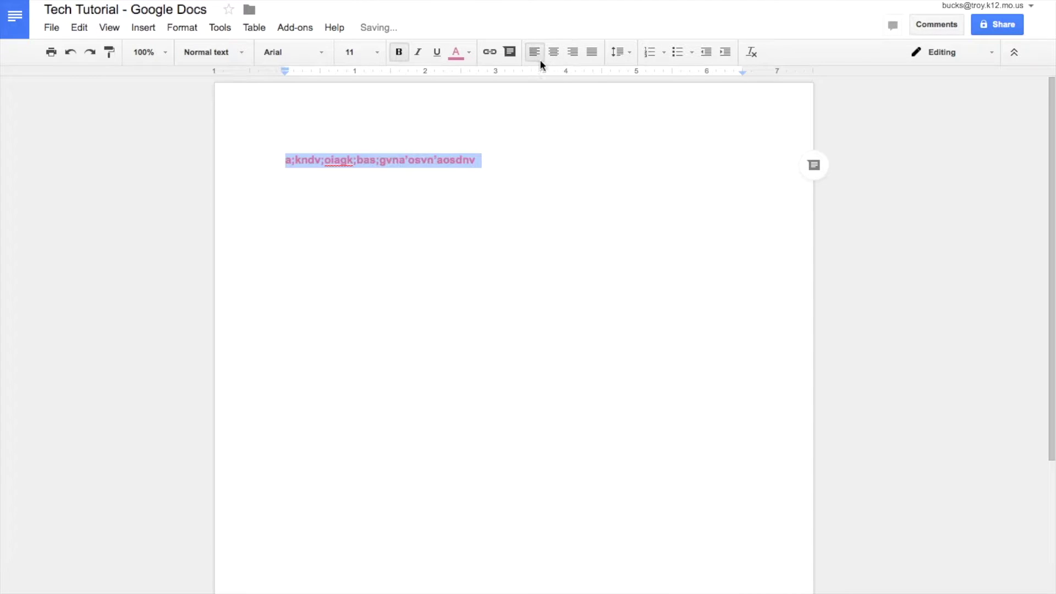
{"action": "left_click", "coordinate": [509, 168]}
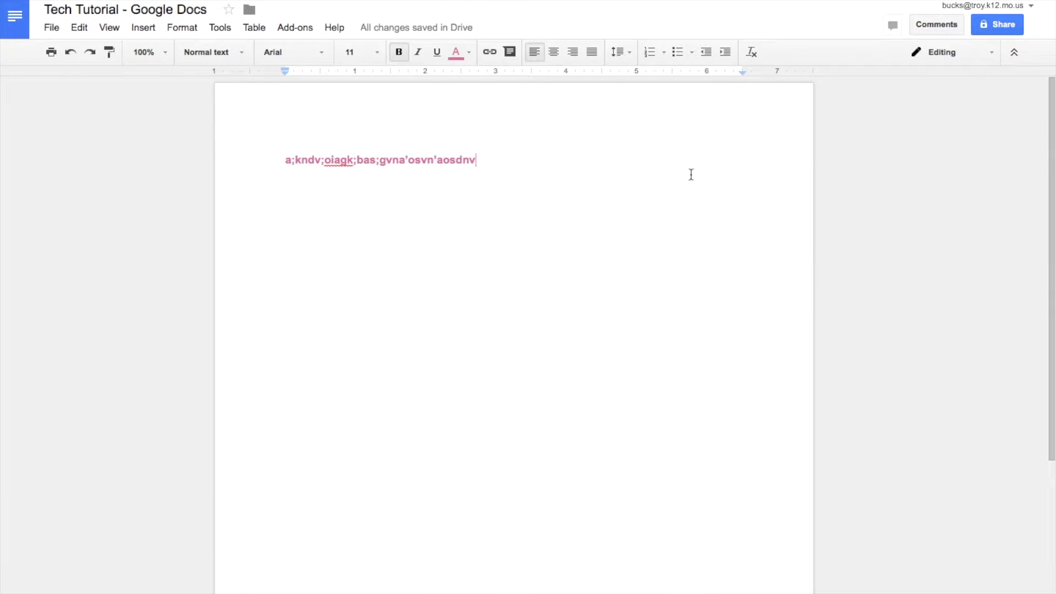
- Turn on the document's shareable link and add a person to the sharing invitation by e-mail address
{"action": "left_click", "coordinate": [995, 26]}
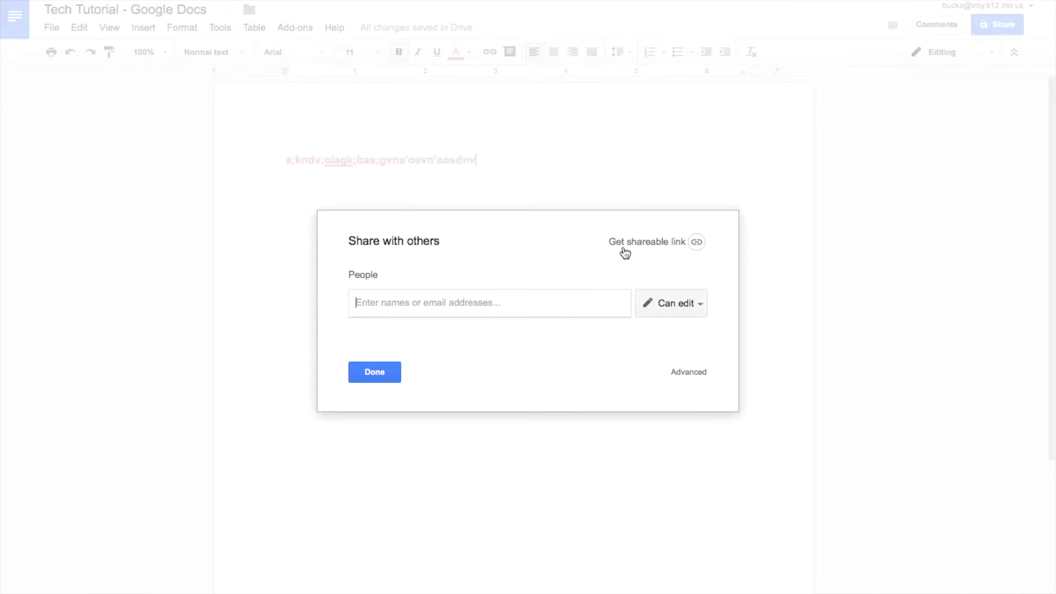
{"action": "left_click", "coordinate": [649, 242]}
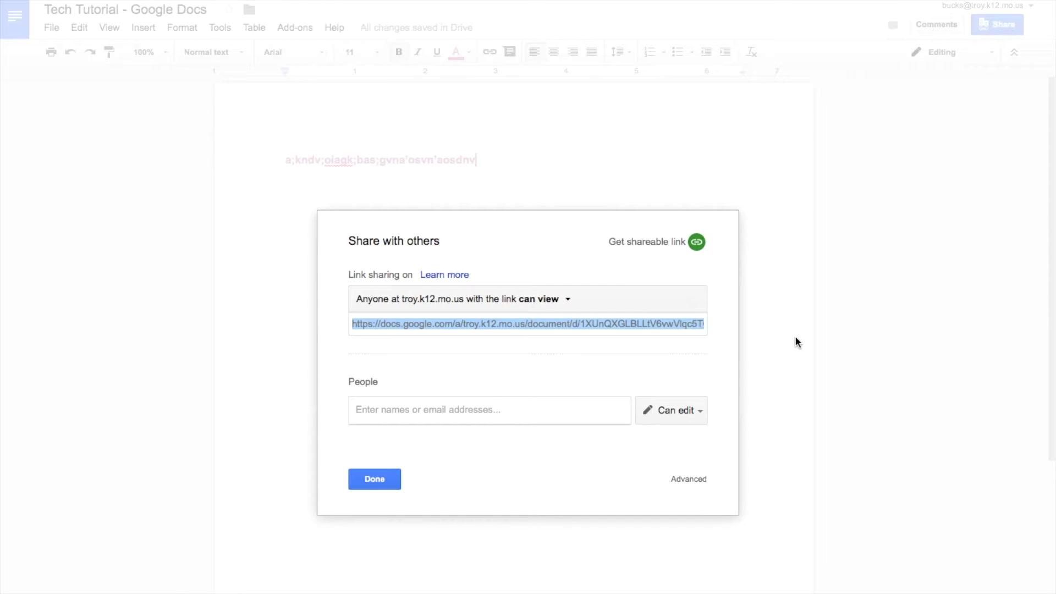
{"action": "left_click", "coordinate": [440, 410]}
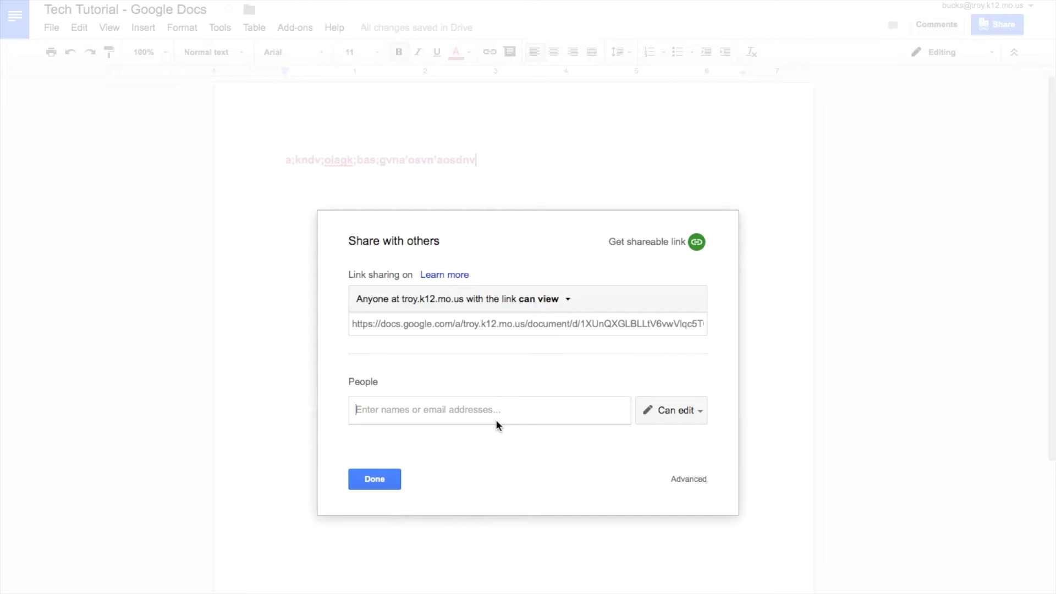
{"action": "type", "text": "bucks"}
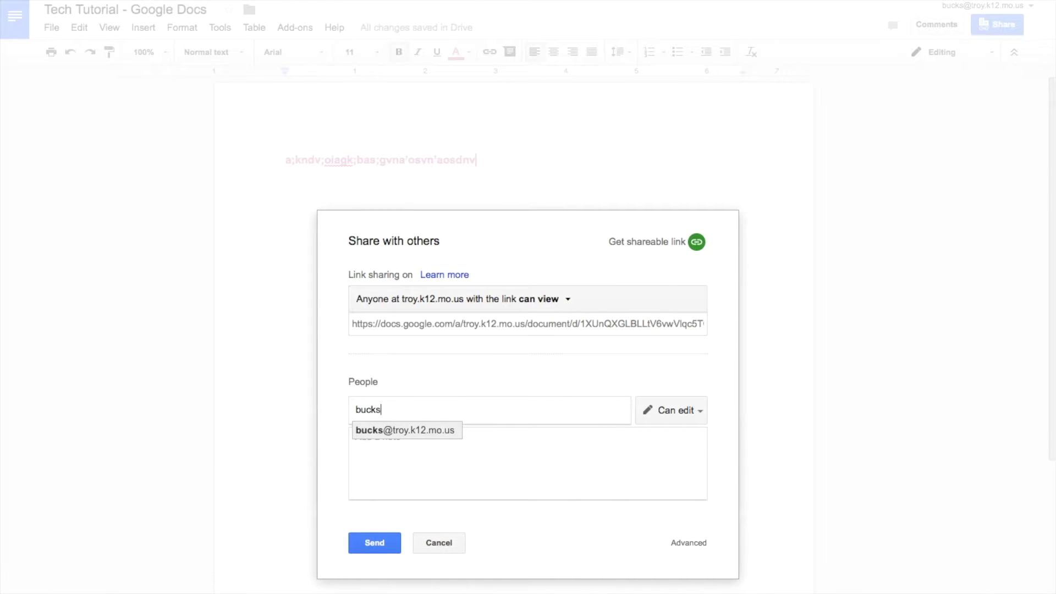
{"action": "key", "text": "Return"}
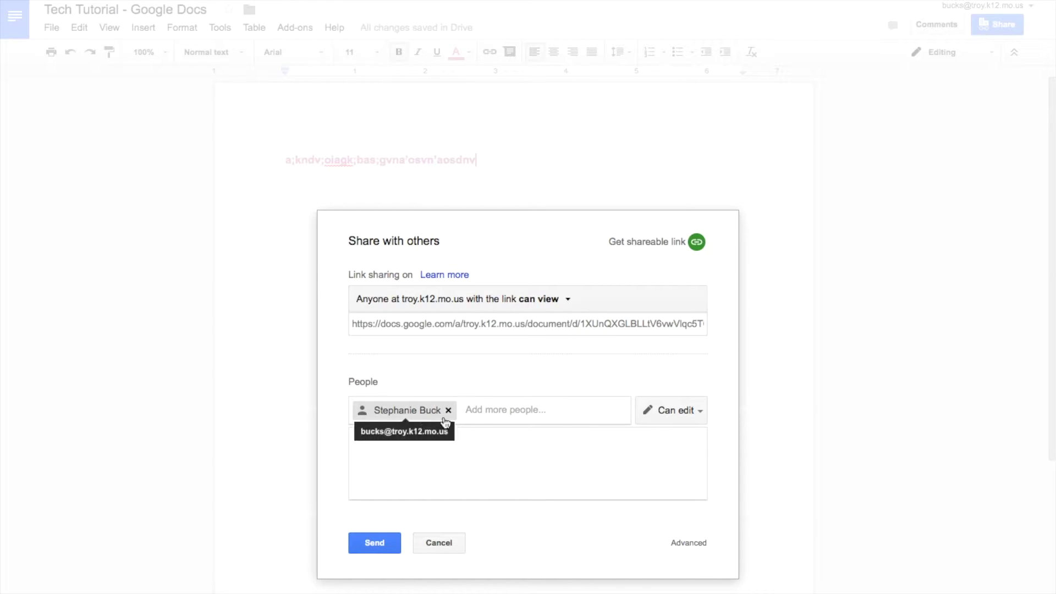
{"action": "type", "text": "ev"}
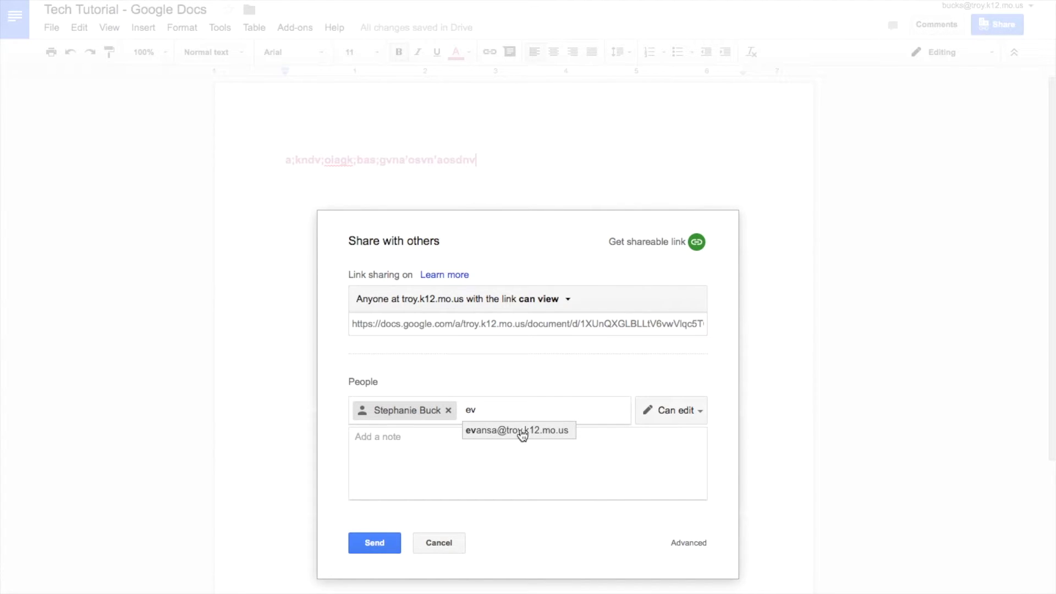
{"action": "key", "text": "BackSpace"}
{"action": "key", "text": "BackSpace"}
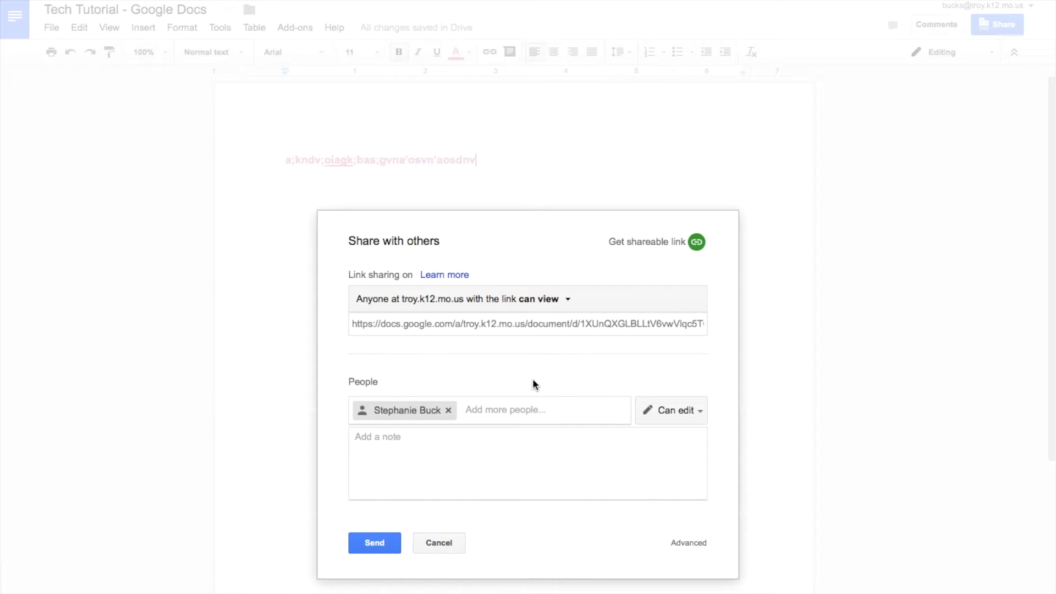
- Set the invited person's permission to Can comment and send the sharing invitation
{"action": "left_click", "coordinate": [683, 408]}
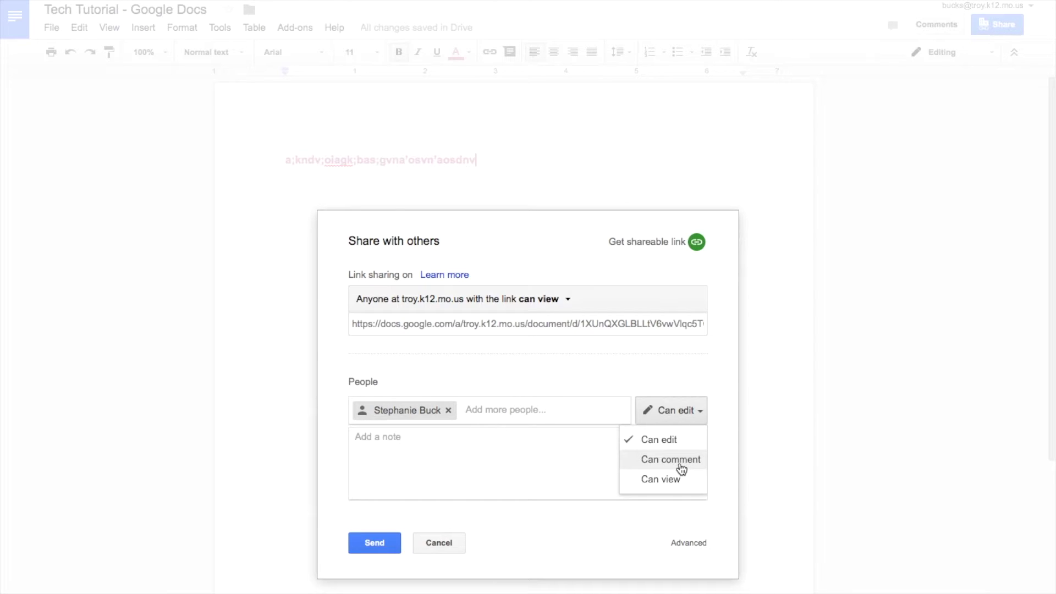
{"action": "left_click", "coordinate": [682, 469]}
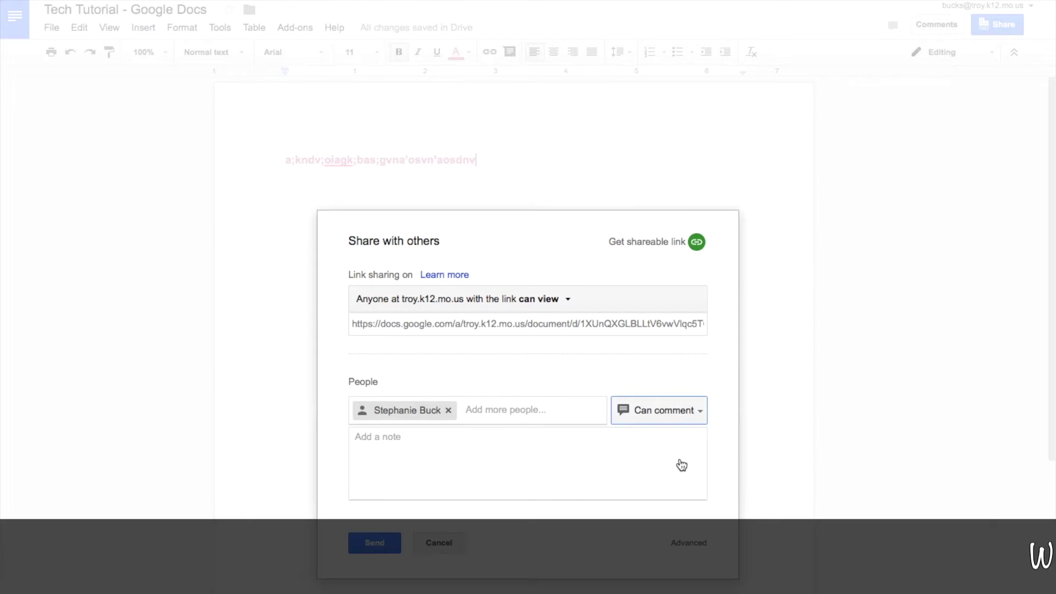
{"action": "left_click", "coordinate": [372, 545]}
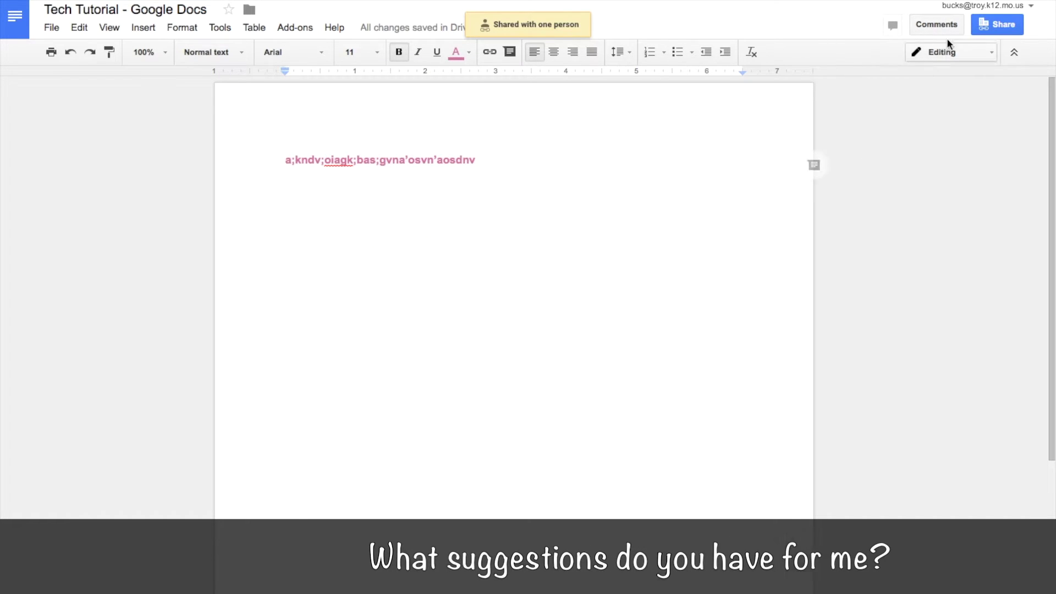
- Add the comment "Nice work, but watch your spelling." to the sample line and open the document's comments list
{"action": "left_click", "coordinate": [815, 175]}
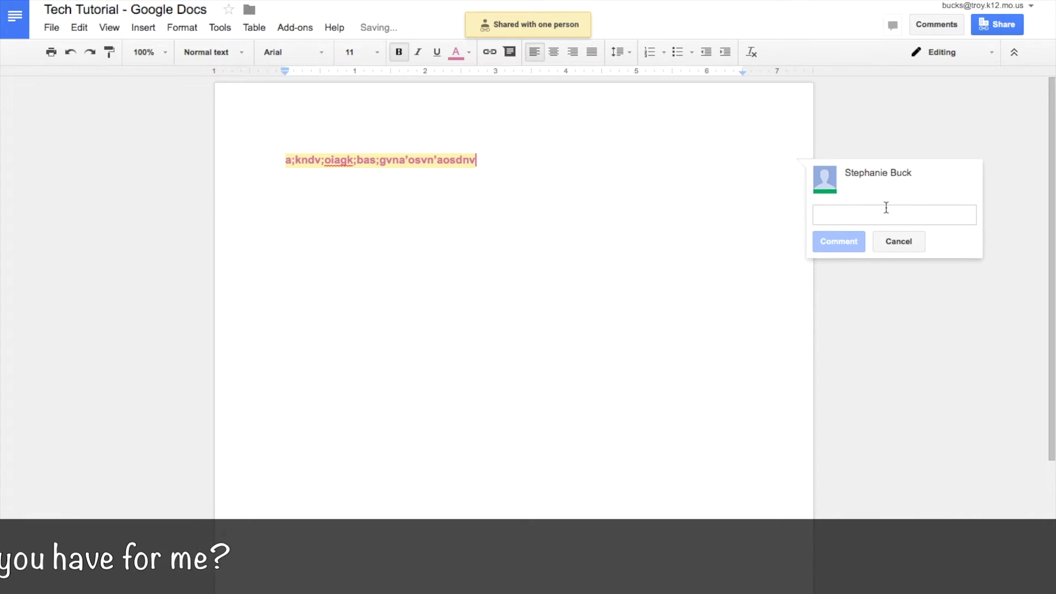
{"action": "type", "text": "Nice"}
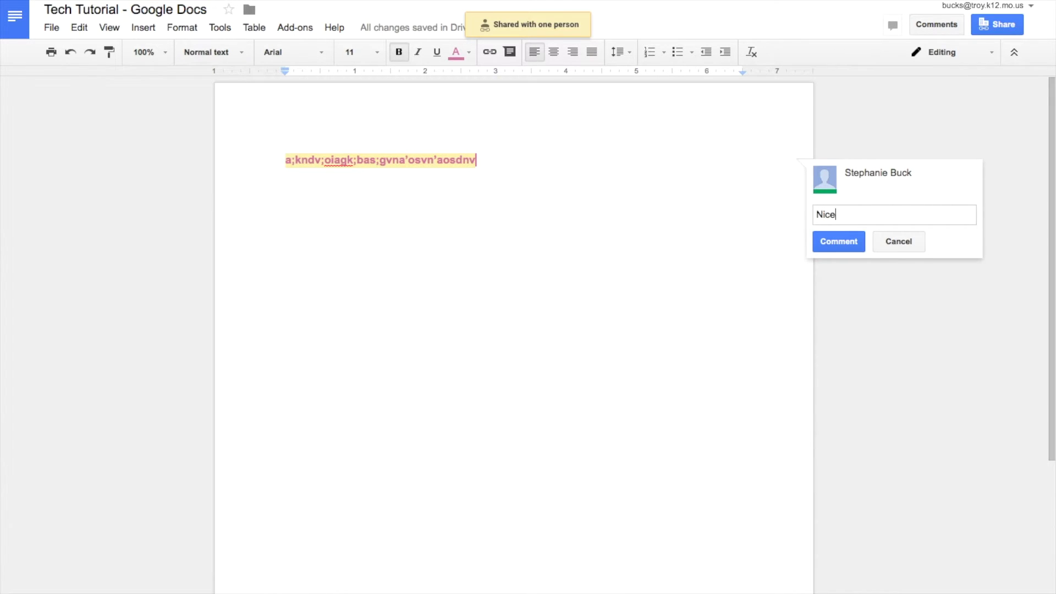
{"action": "type", "text": " work, but e"}
{"action": "key", "text": "BackSpace"}
{"action": "type", "text": "watch "}
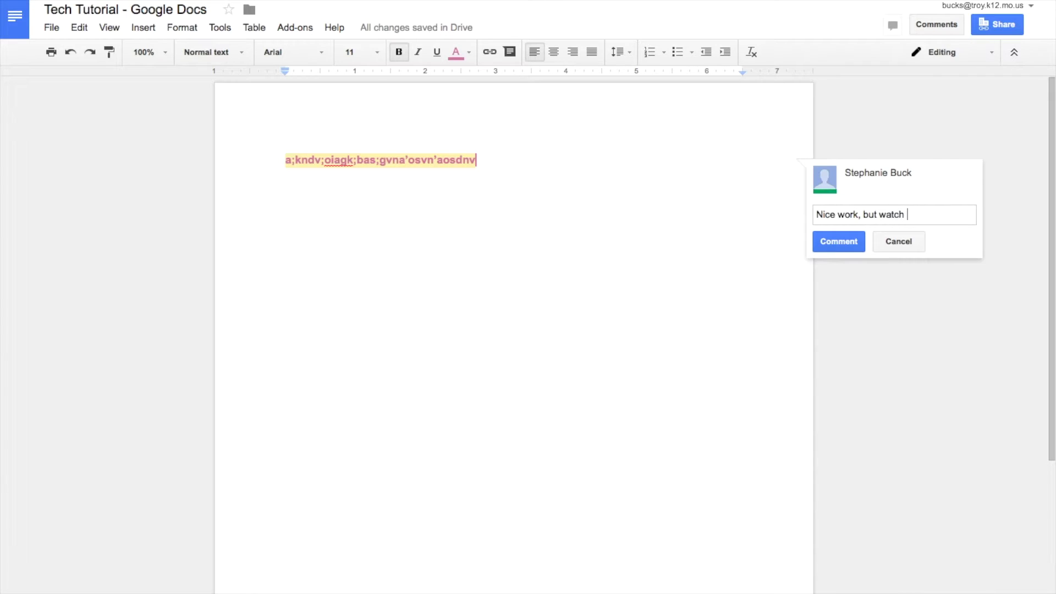
{"action": "type", "text": "your spelling."}
{"action": "key", "text": "Return"}
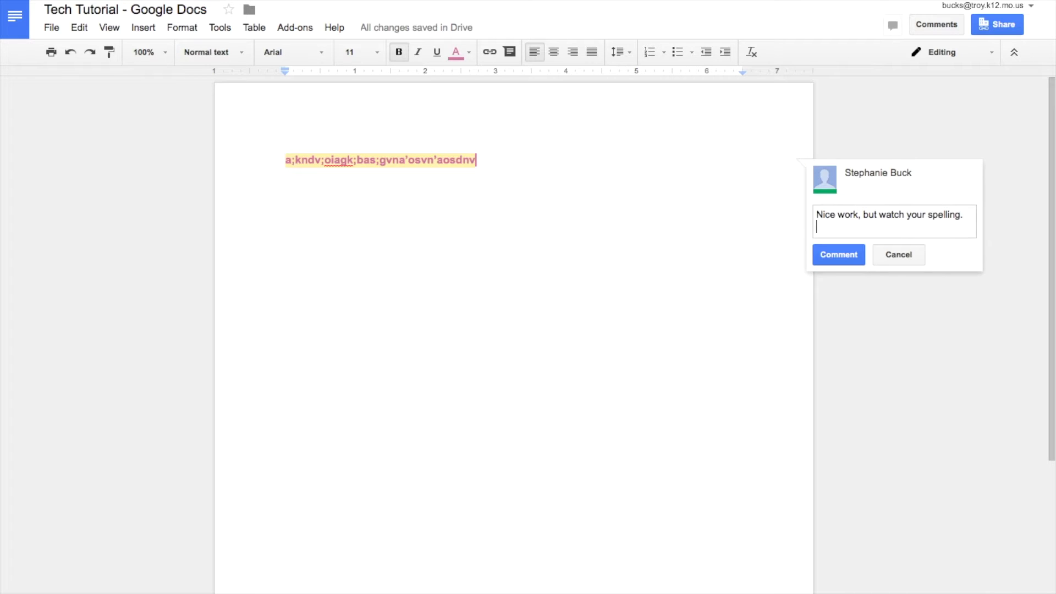
{"action": "left_click", "coordinate": [840, 255]}
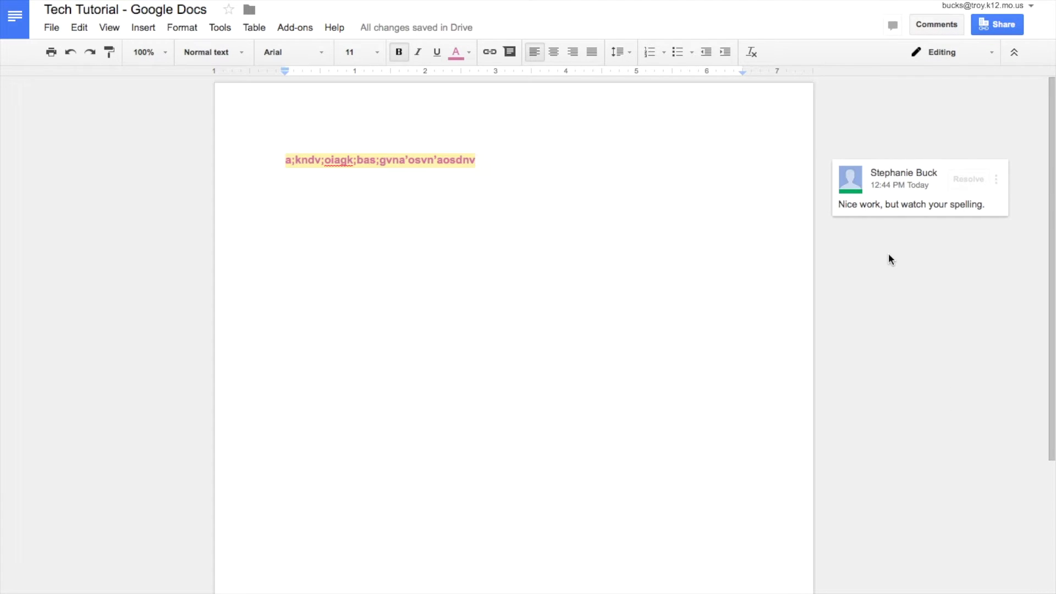
{"action": "left_click", "coordinate": [937, 26]}
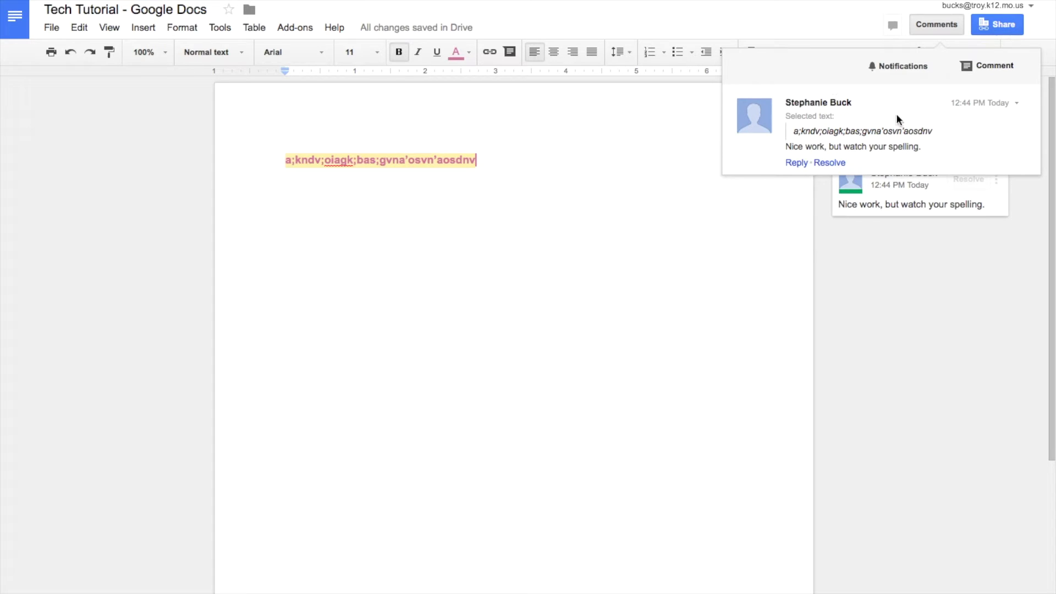
- Share the document with a person by e-mail address with Can edit permission, and send the invitation with the note "Take a look..."
{"action": "left_click", "coordinate": [1006, 27]}
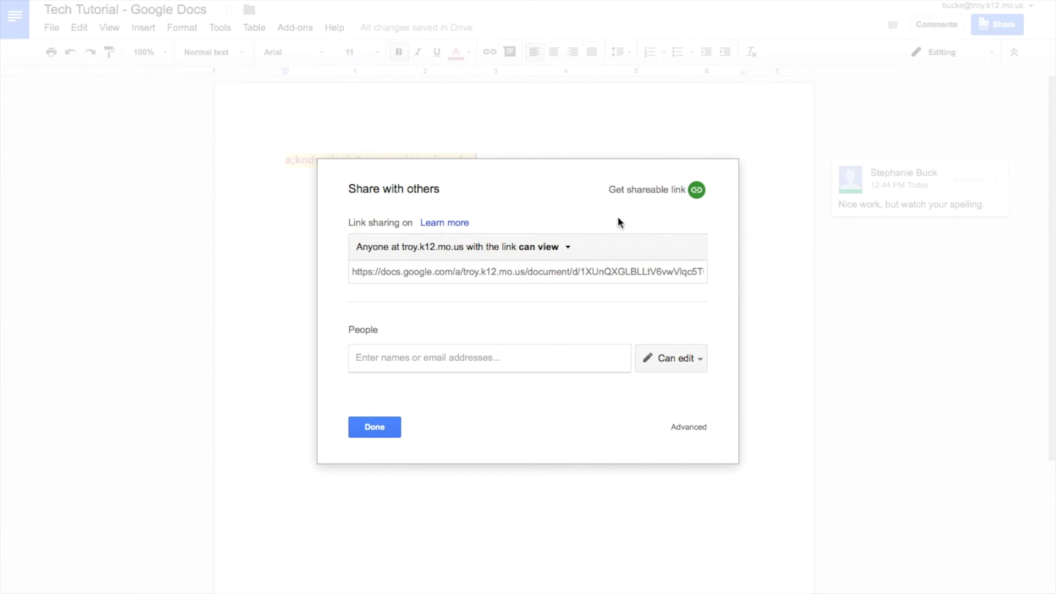
{"action": "type", "text": "bucks"}
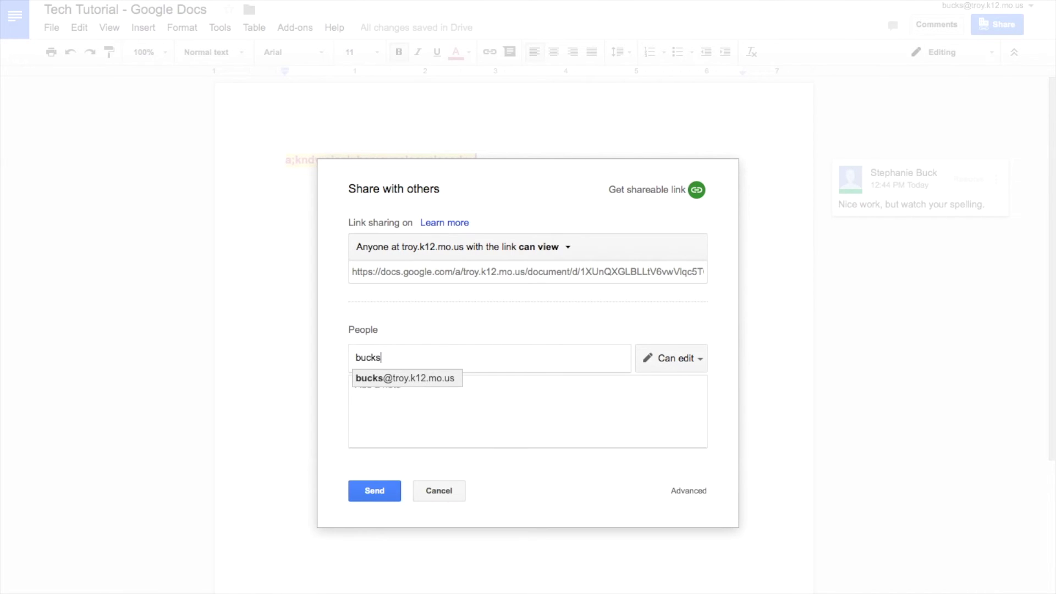
{"action": "key", "text": "Return"}
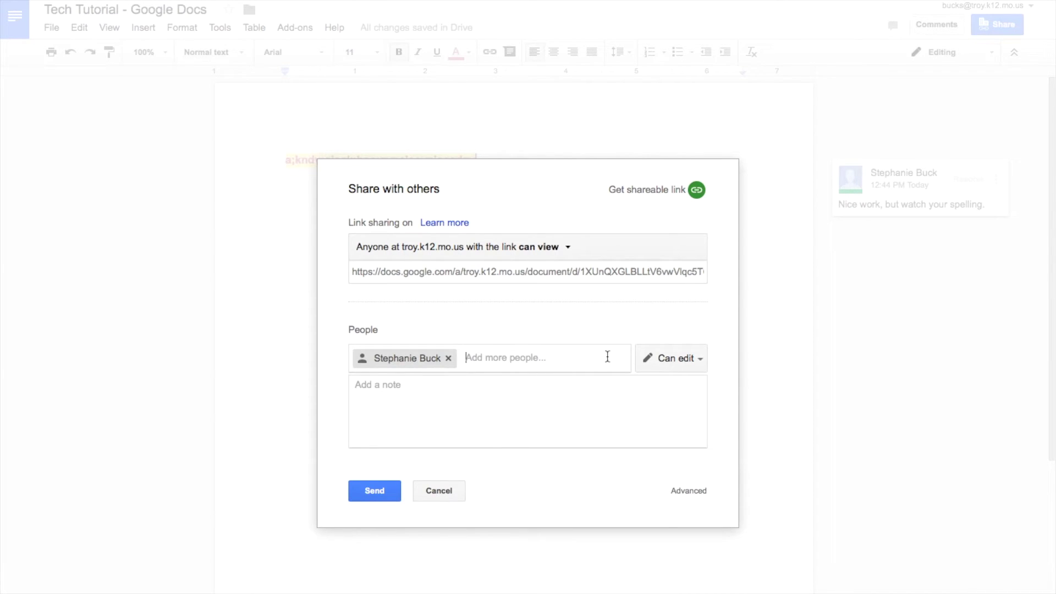
{"action": "left_click", "coordinate": [691, 356]}
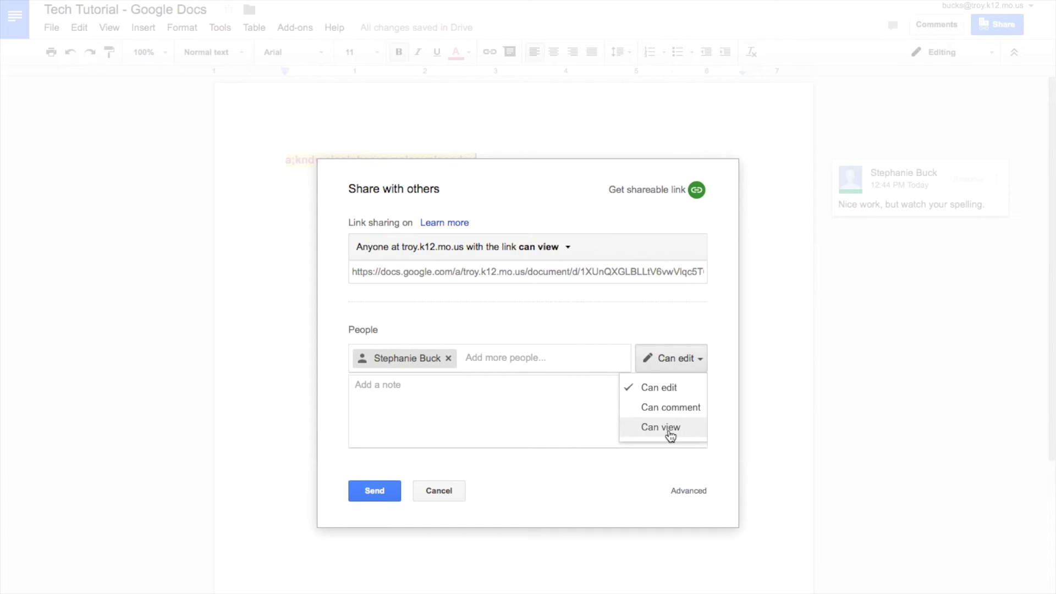
{"action": "left_click", "coordinate": [548, 401]}
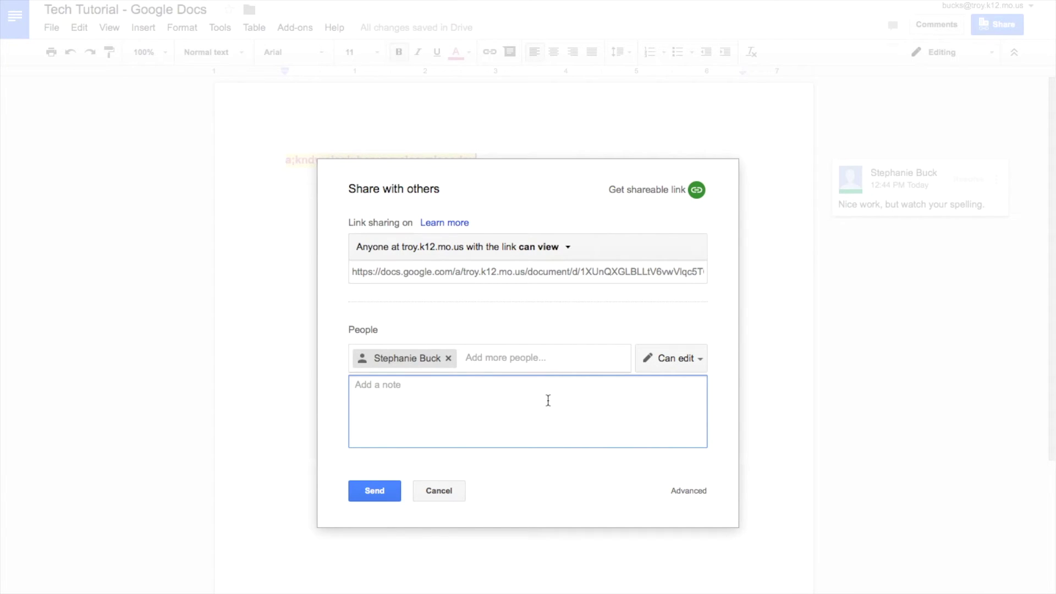
{"action": "type", "text": "Take a look..."}
{"action": "left_click", "coordinate": [380, 492]}
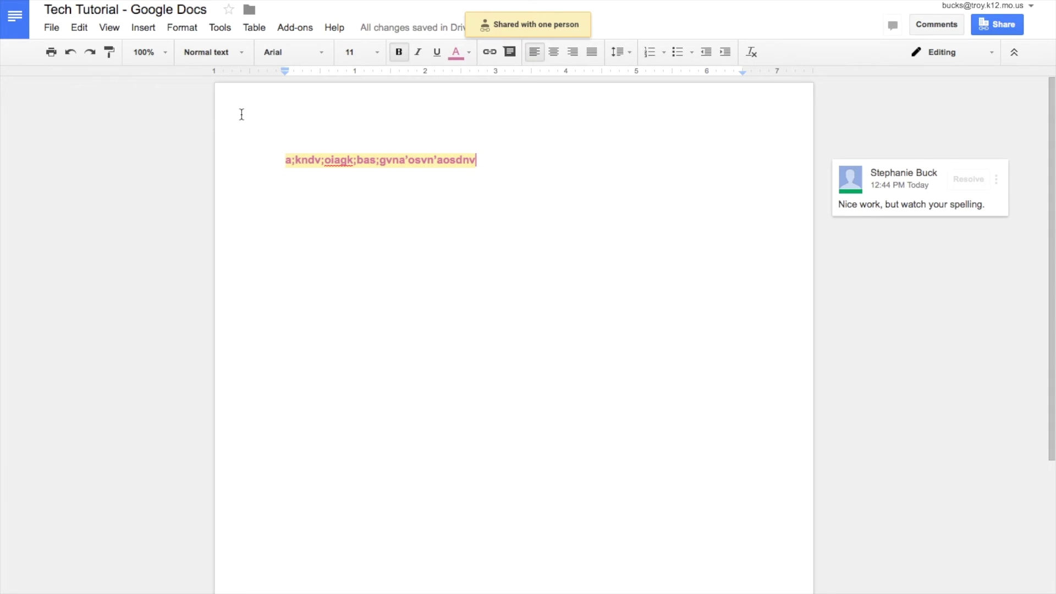
{"action": "left_click", "coordinate": [58, 29]}
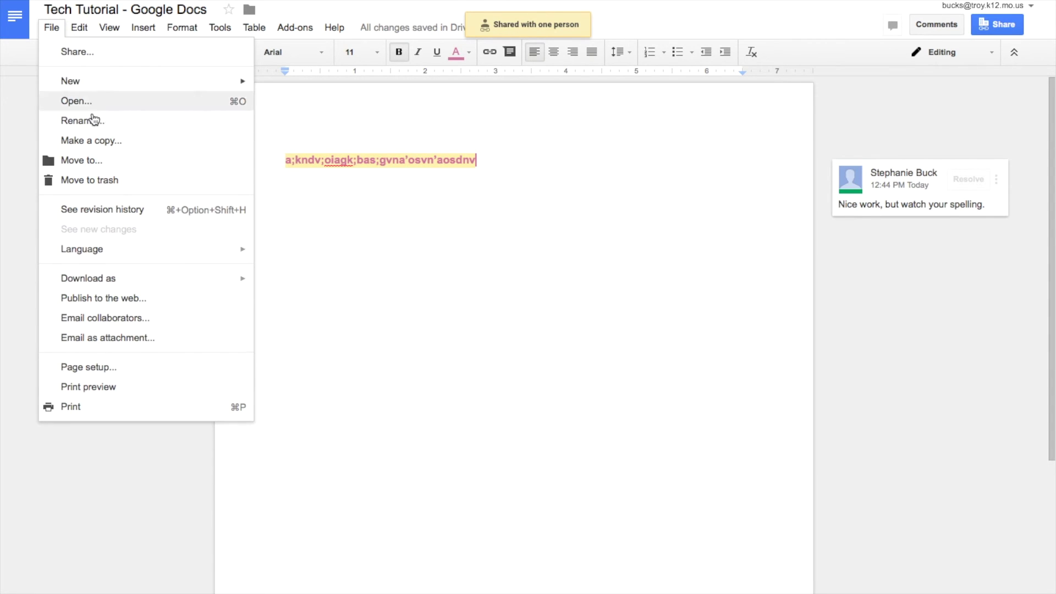
{"action": "mouse_move", "coordinate": [179, 286]}
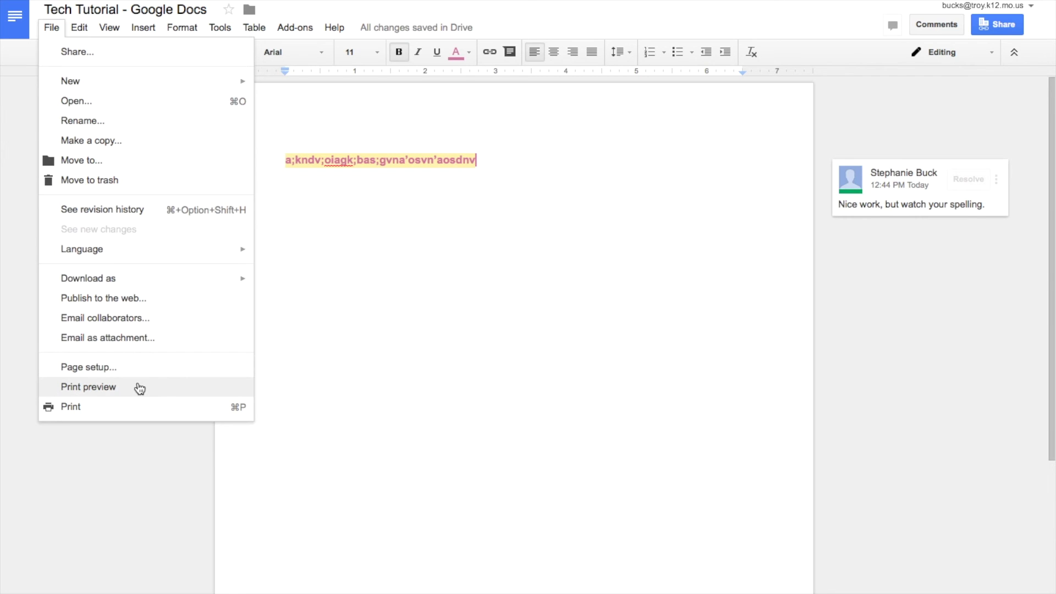
{"action": "left_click", "coordinate": [90, 472]}
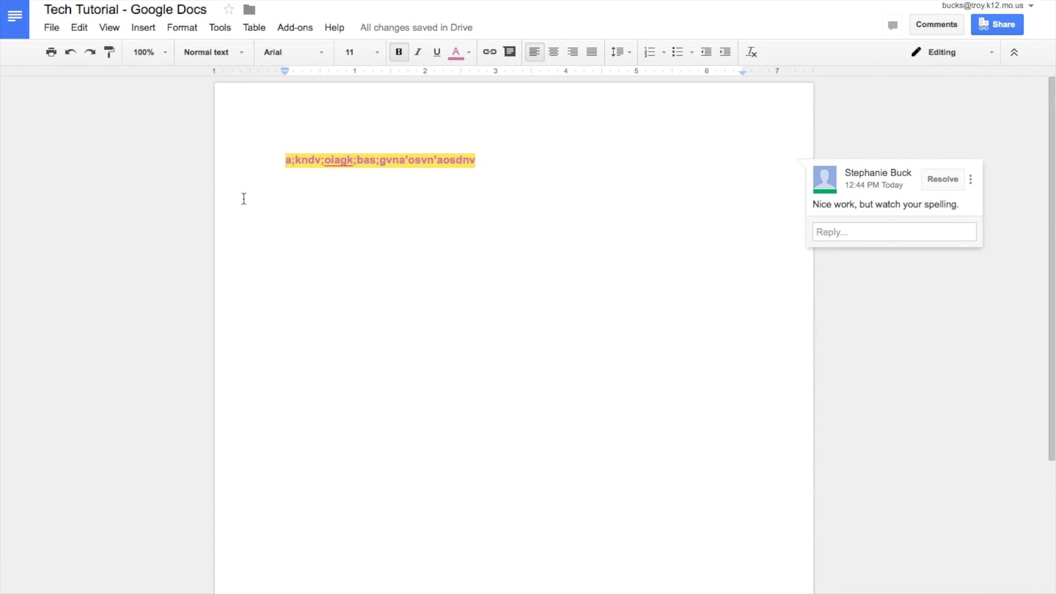
- Return to the Docs home screen and filter the recent documents by Owned by me
{"action": "left_click", "coordinate": [15, 26]}
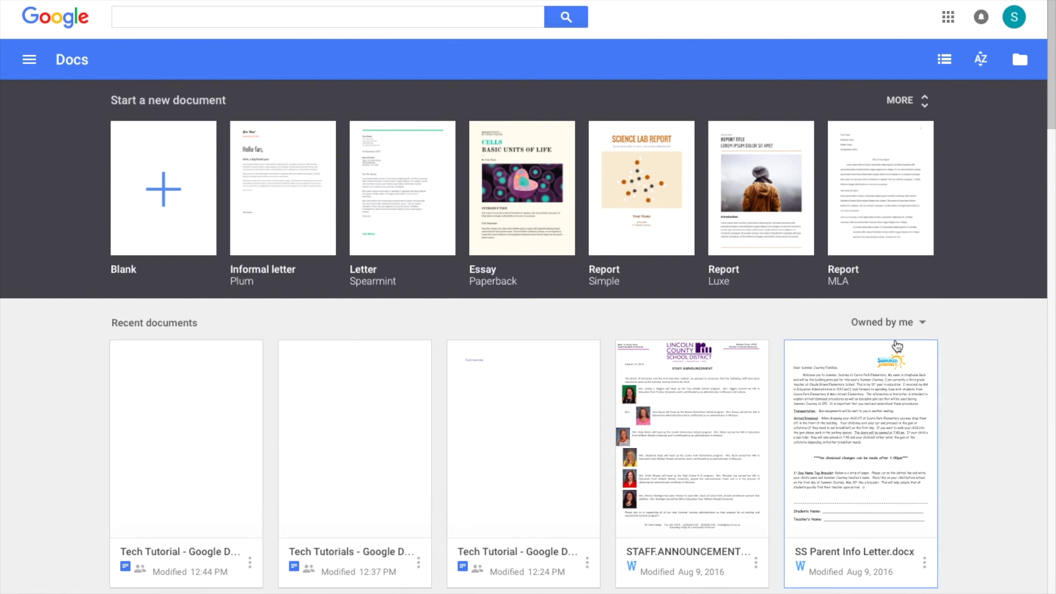
{"action": "left_click", "coordinate": [921, 330]}
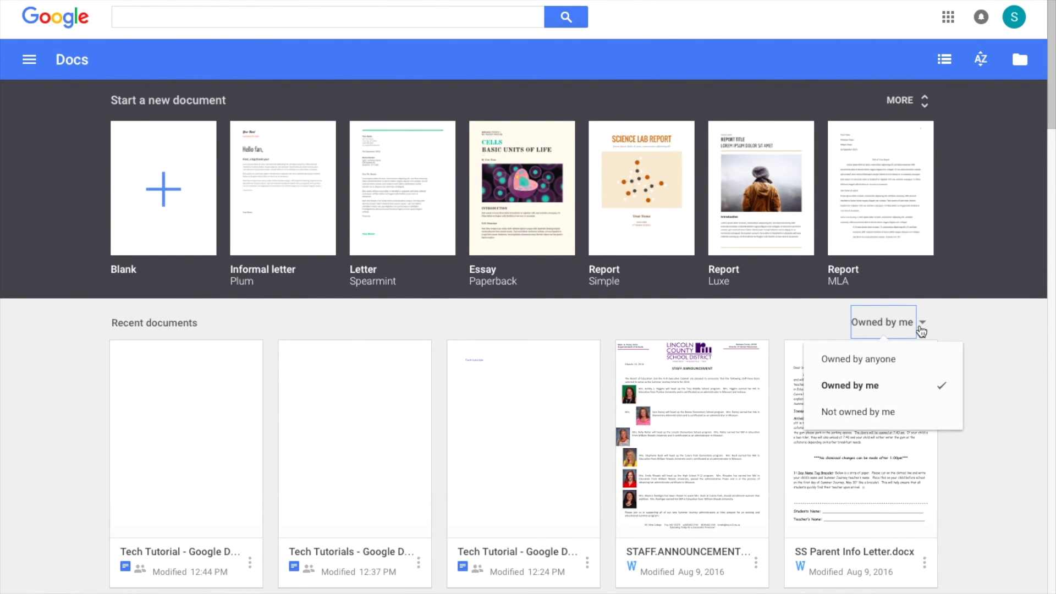
{"action": "left_click", "coordinate": [867, 385]}
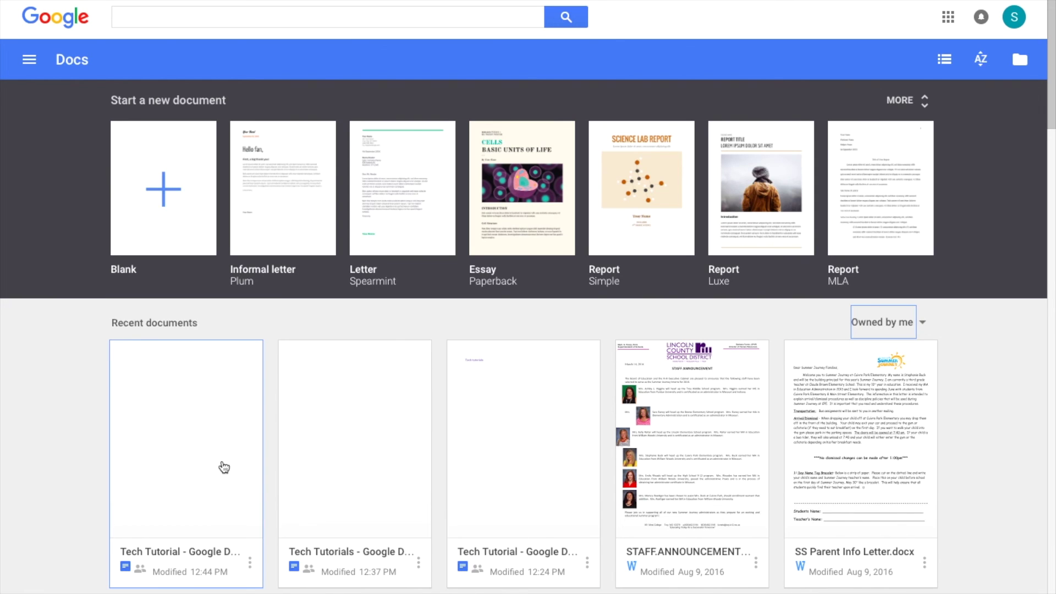